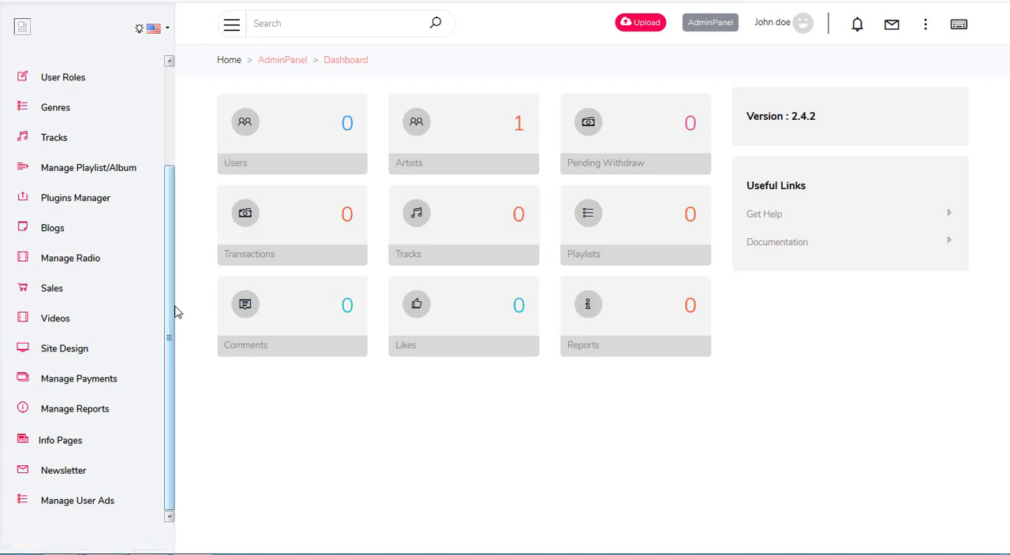
Step: Review the account menu entries and the Plugins Manager list in the admin panel of the live soundkit.knowletest.com site
{"action": "left_click", "coordinate": [926, 24]}
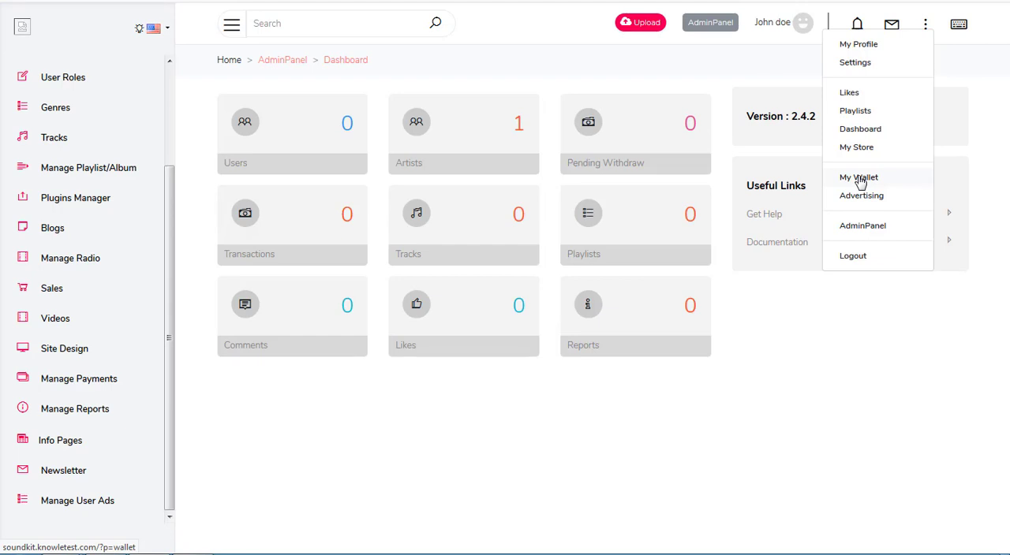
{"action": "left_click", "coordinate": [710, 24]}
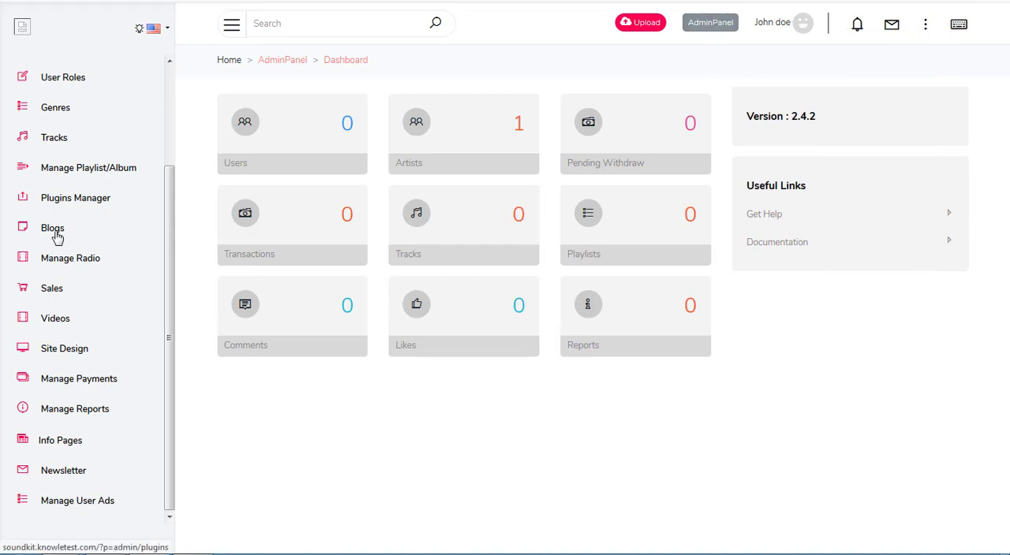
{"action": "left_click", "coordinate": [93, 207]}
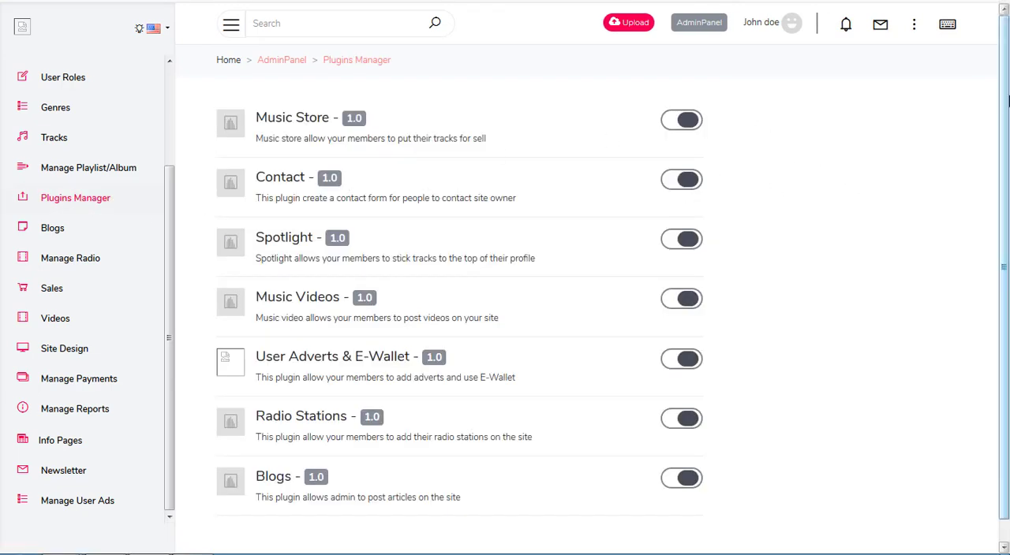
{"action": "scroll", "coordinate": [985, 217], "scroll_direction": "down", "scroll_amount": 1}
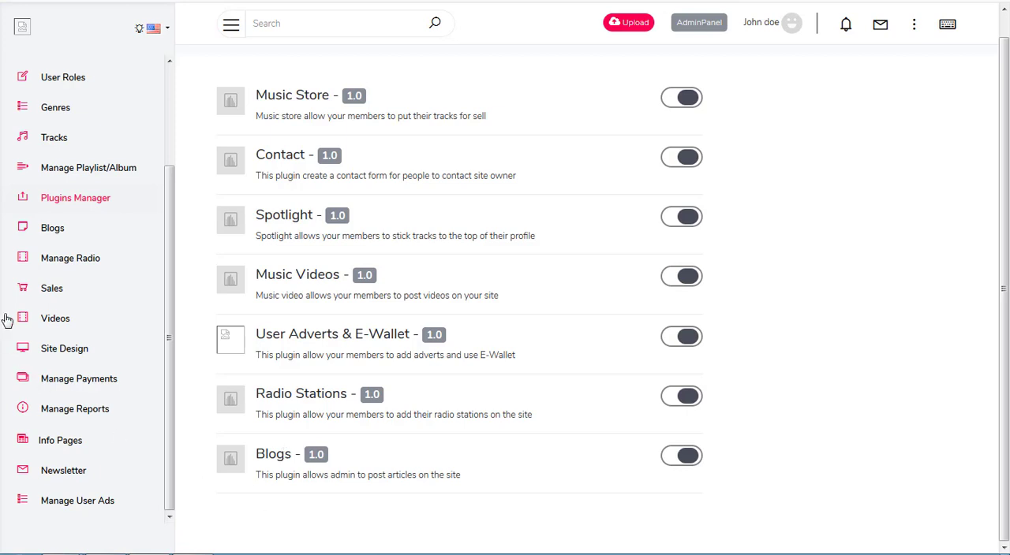
Step: Open the Plugins Manager on the localhost SoundKit site and toggle the Contact plugin on and back off
{"action": "left_click", "coordinate": [230, 2]}
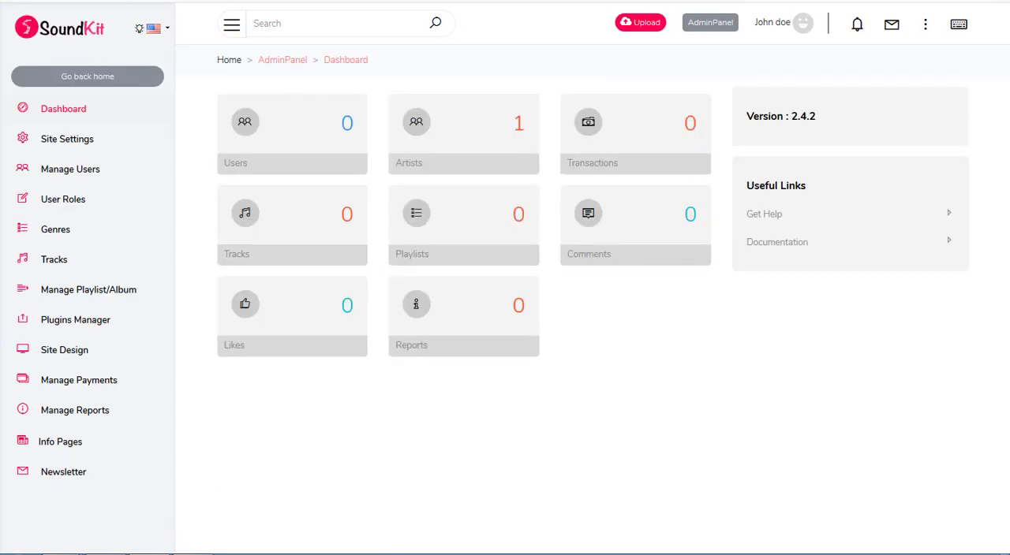
{"action": "left_click", "coordinate": [67, 325]}
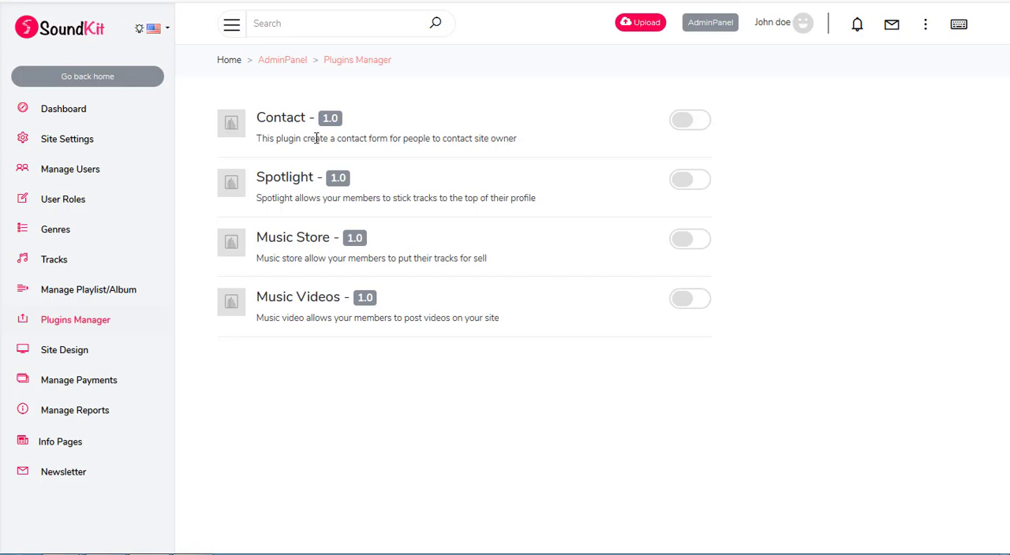
{"action": "left_click", "coordinate": [690, 122]}
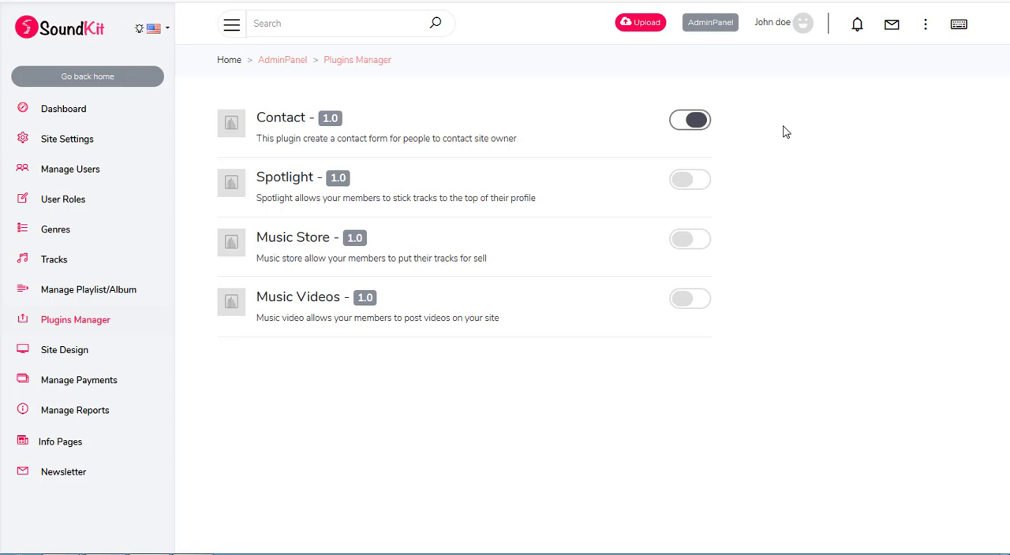
{"action": "left_click", "coordinate": [695, 123]}
Step: Copy the advert, blog and radio folders from the Soundkit Modules folder in the file manager
{"action": "mouse_move", "coordinate": [194, 526]}
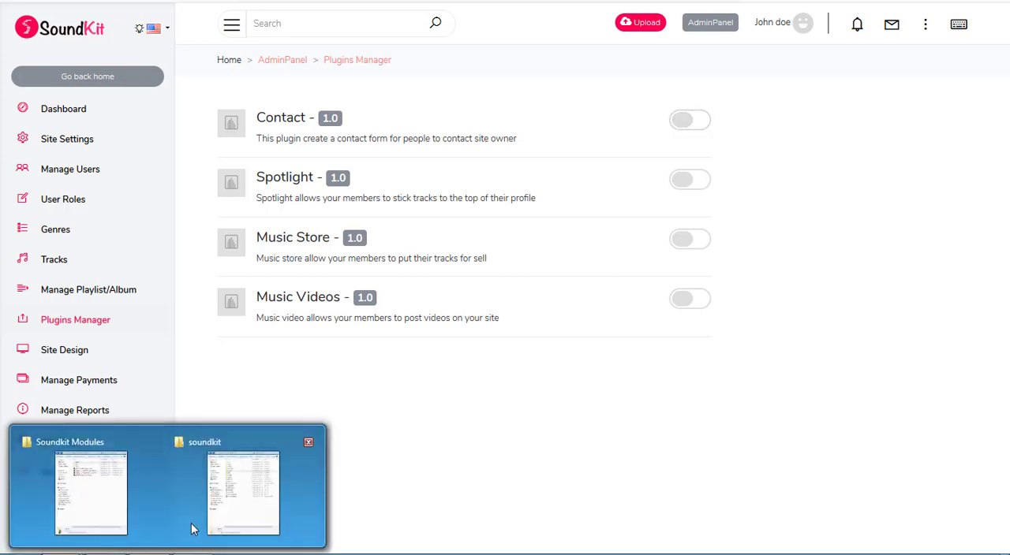
{"action": "left_click", "coordinate": [103, 497]}
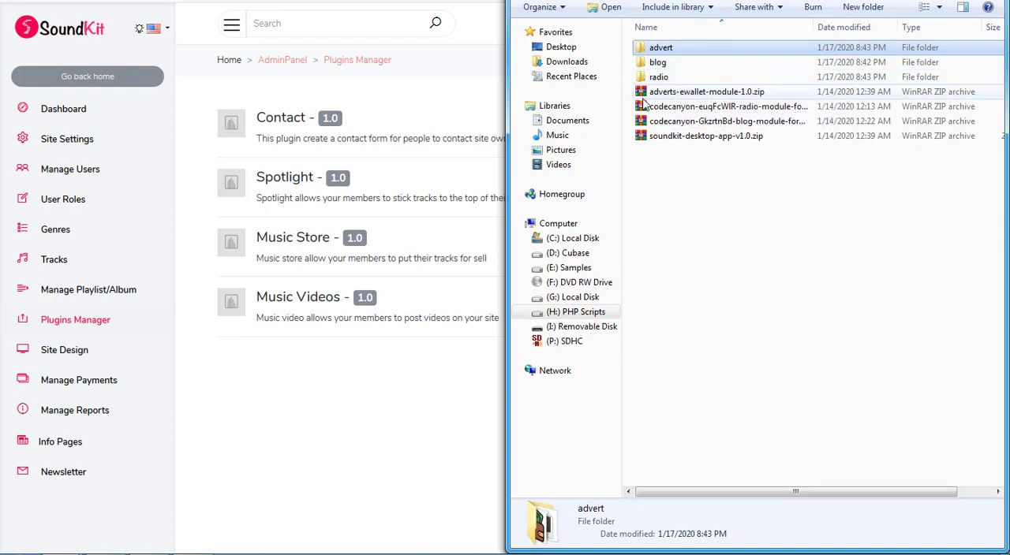
{"action": "mouse_move", "coordinate": [665, 84]}
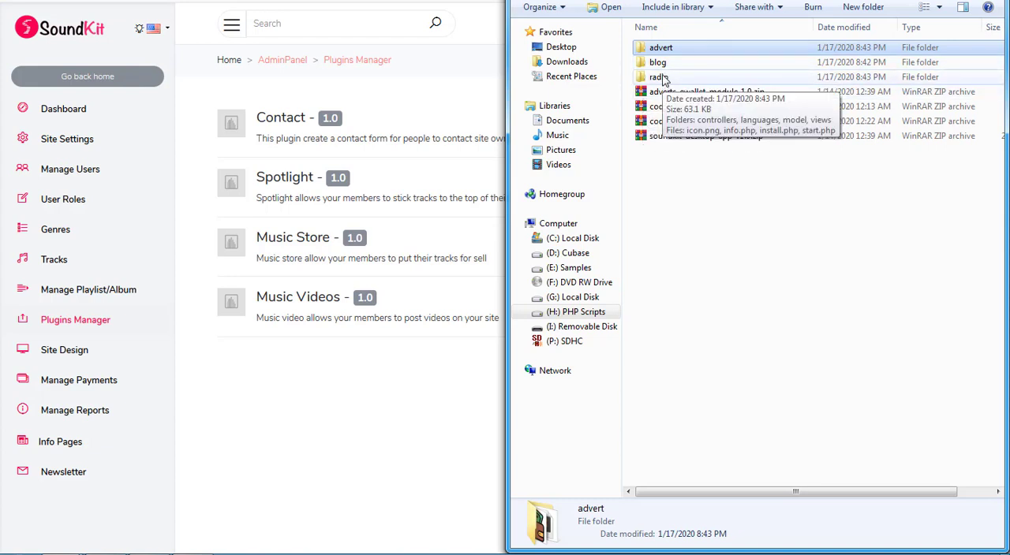
{"action": "left_click", "coordinate": [657, 77], "text": "shift"}
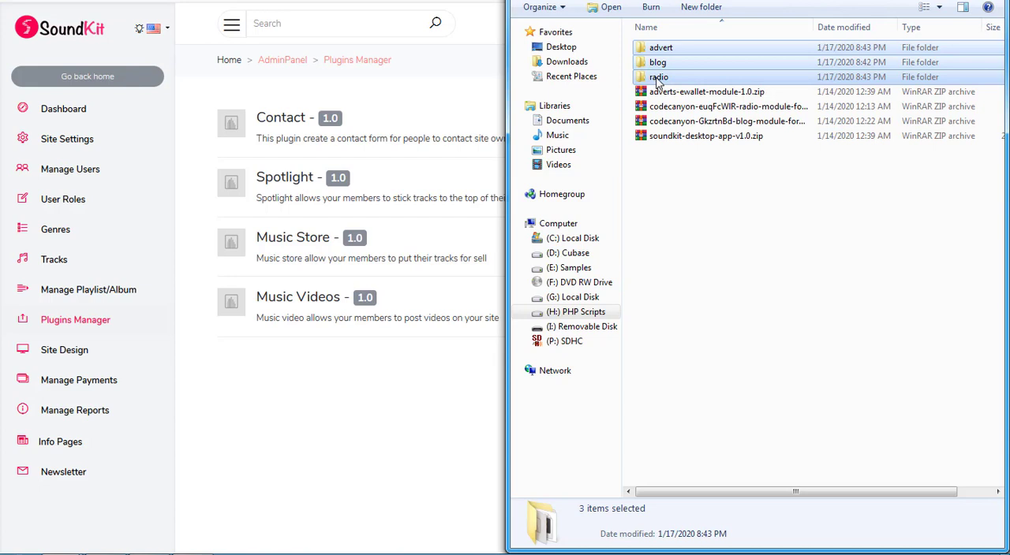
{"action": "right_click", "coordinate": [658, 78]}
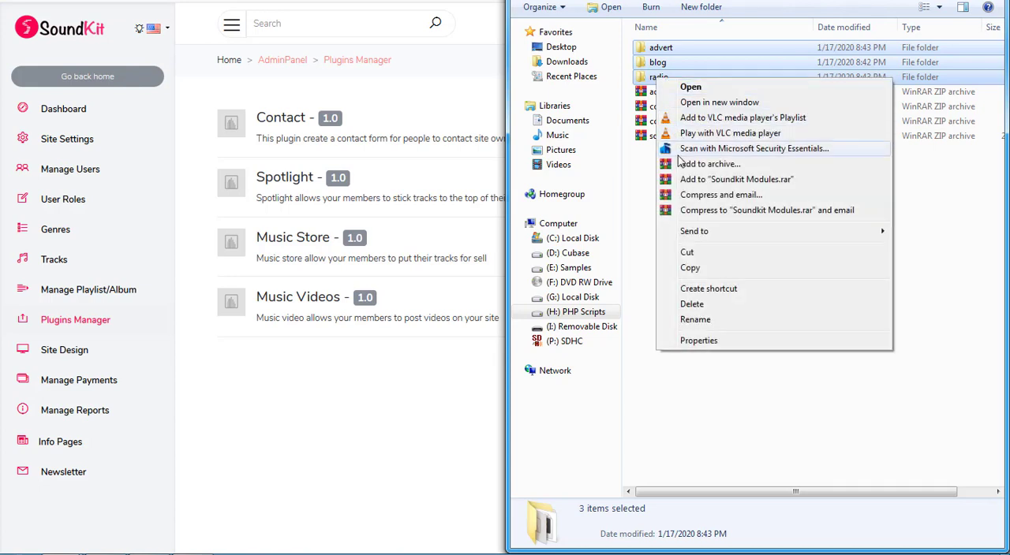
{"action": "left_click", "coordinate": [688, 268]}
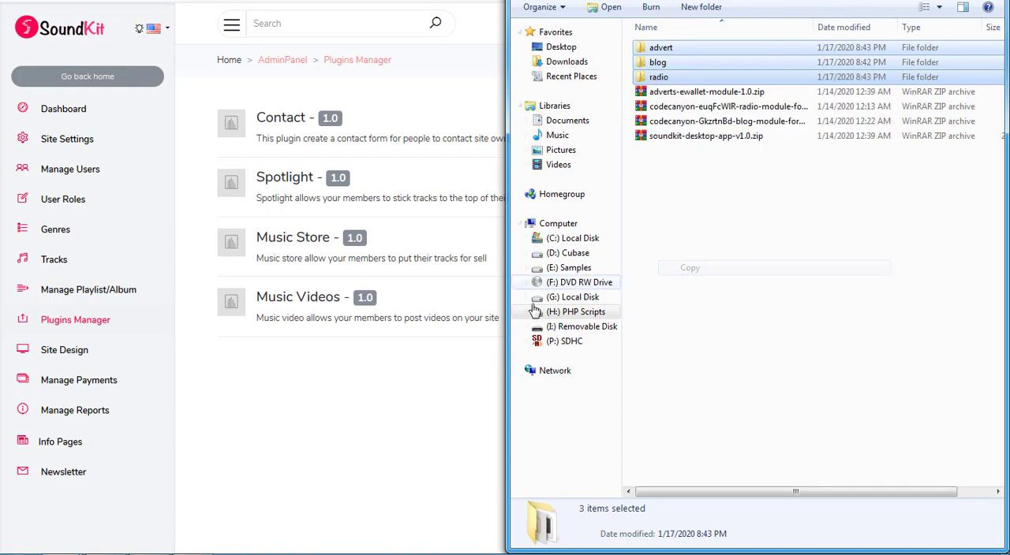
Step: Paste the three copied module folders into the module folder of the local soundkit directory
{"action": "left_click", "coordinate": [429, 355]}
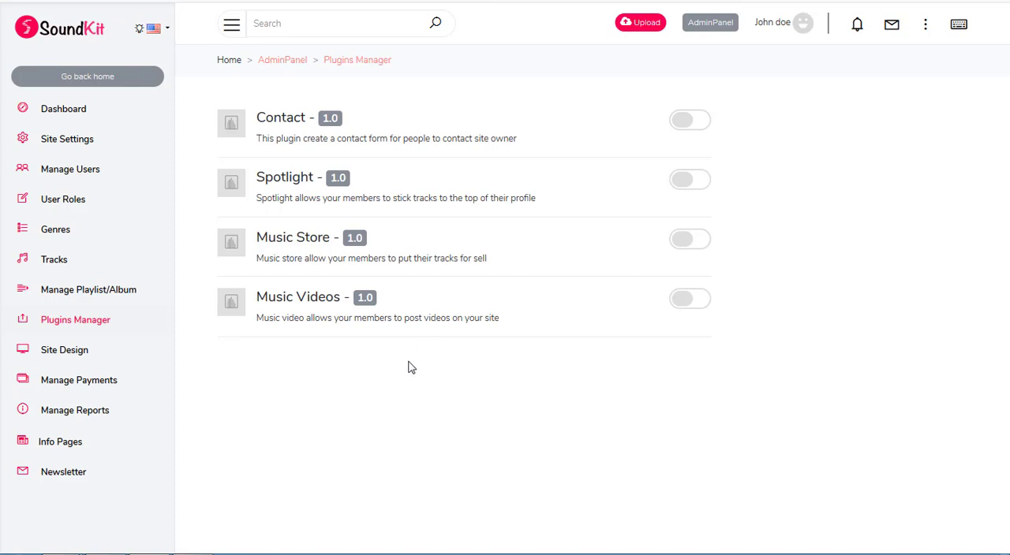
{"action": "mouse_move", "coordinate": [142, 552]}
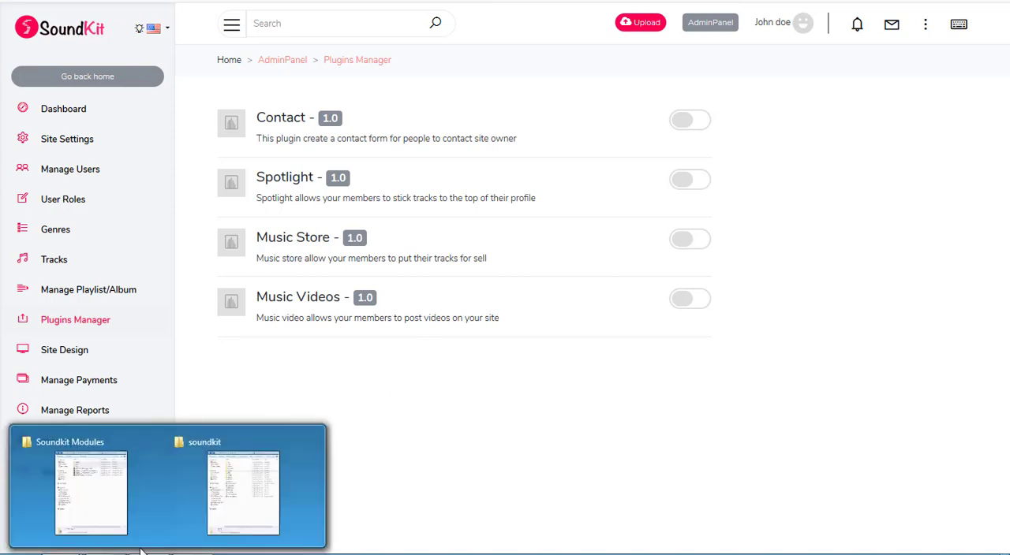
{"action": "left_click", "coordinate": [257, 491]}
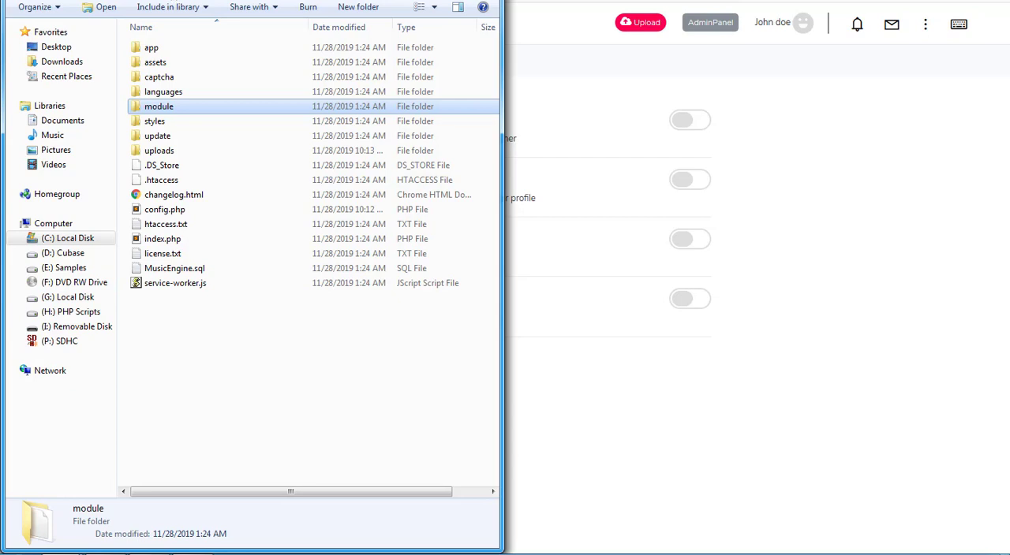
{"action": "double_click", "coordinate": [168, 113]}
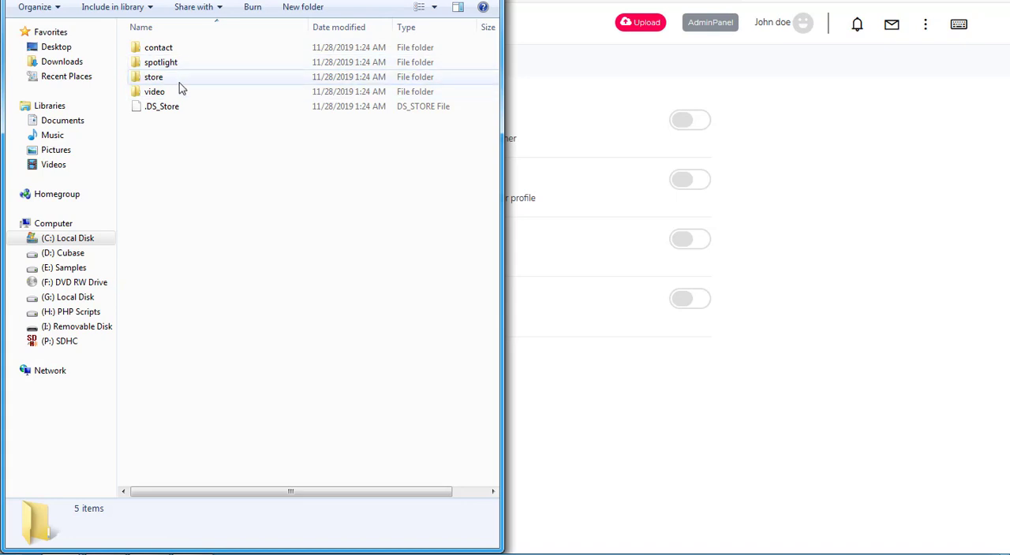
{"action": "right_click", "coordinate": [190, 168]}
{"action": "left_click", "coordinate": [240, 269]}
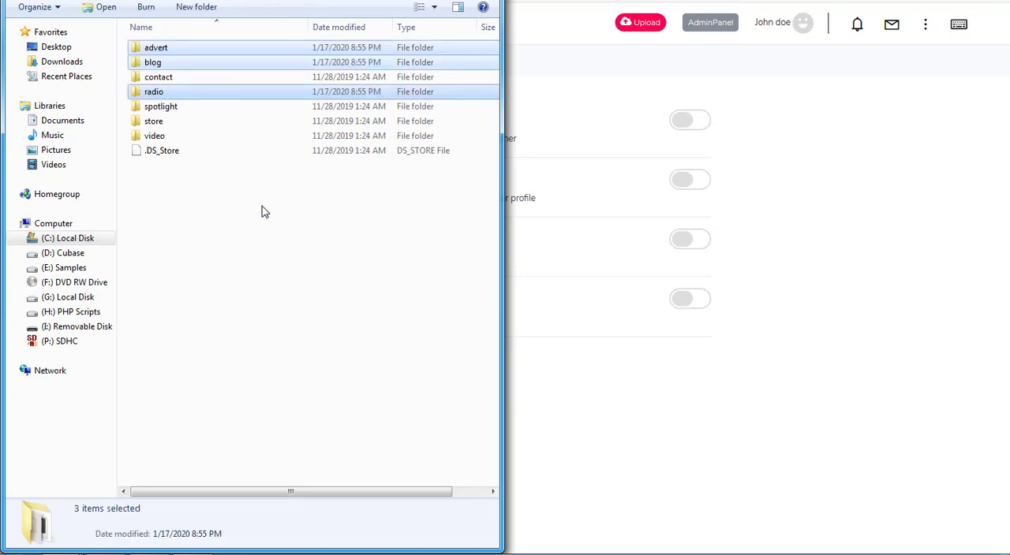
Step: Return to the browser and reload the localhost Plugins Manager to list the added modules
{"action": "left_click", "coordinate": [676, 1]}
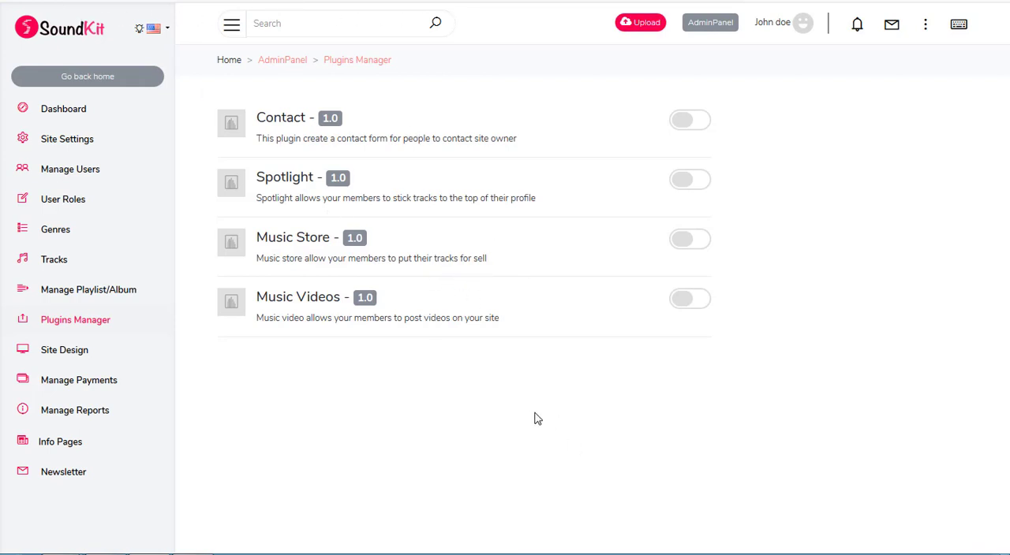
{"action": "left_click", "coordinate": [61, 1]}
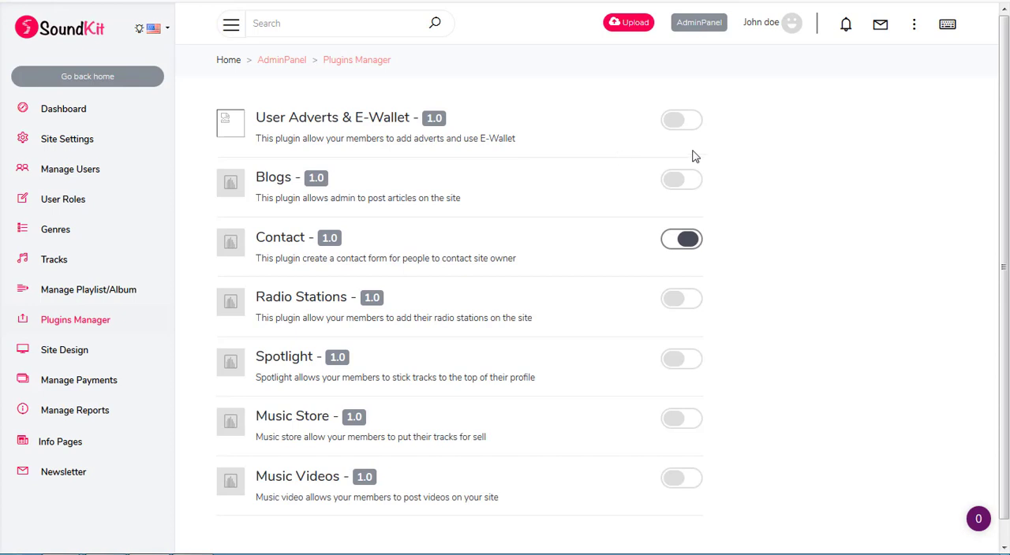
{"action": "left_click_drag", "start_coordinate": [1005, 98], "coordinate": [1005, 120]}
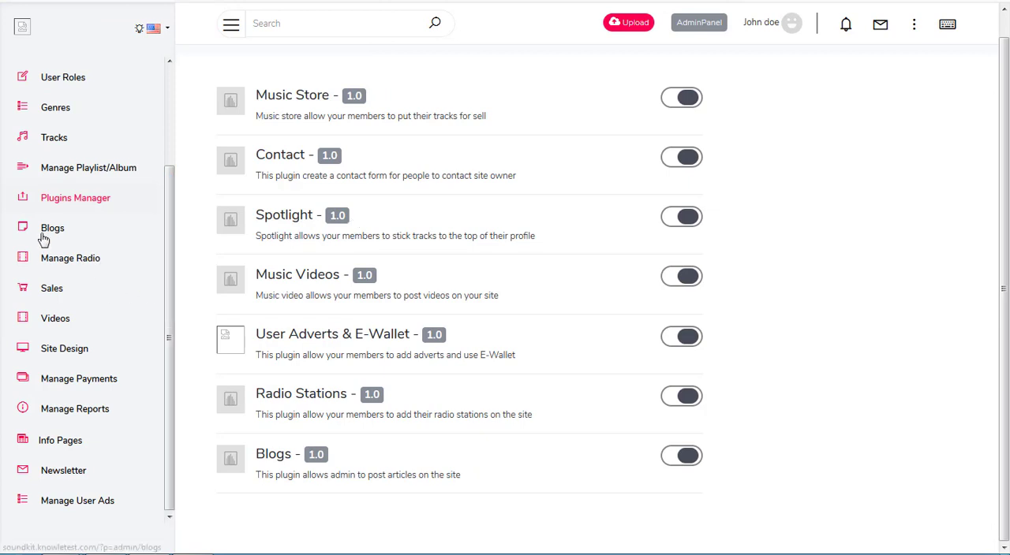
Step: Compare the account menu entries of the live site with those of the localhost site
{"action": "left_click", "coordinate": [913, 24]}
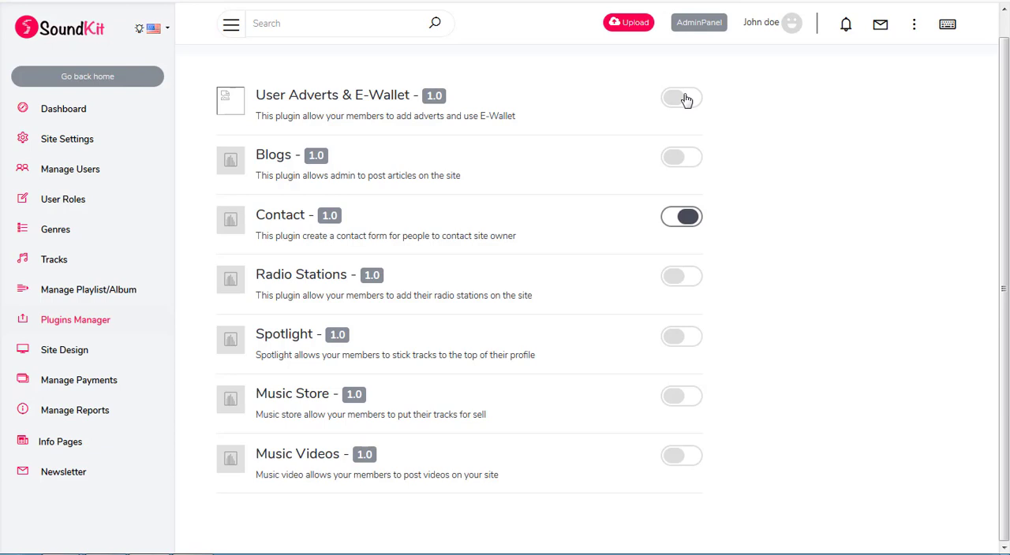
{"action": "left_click", "coordinate": [913, 23]}
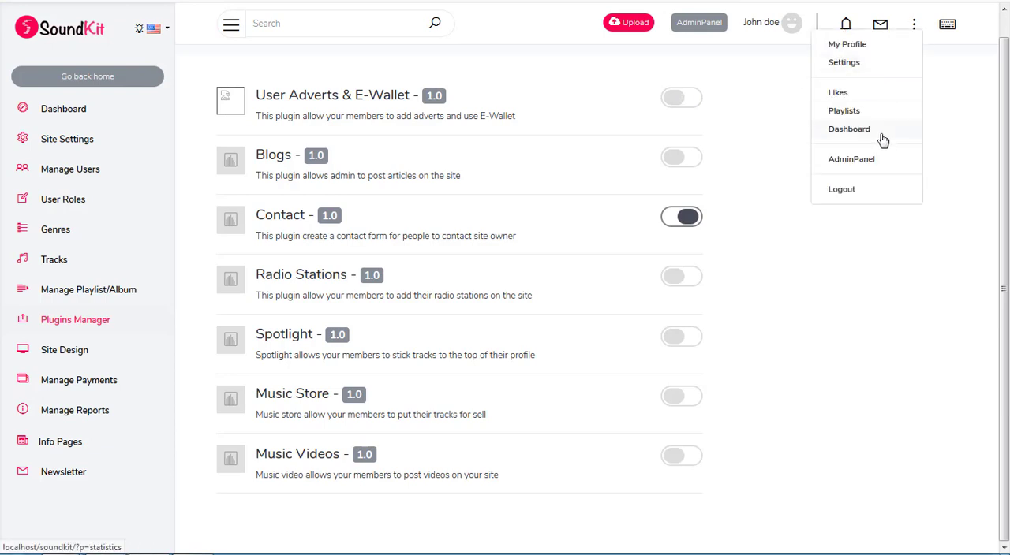
{"action": "left_click", "coordinate": [740, 150]}
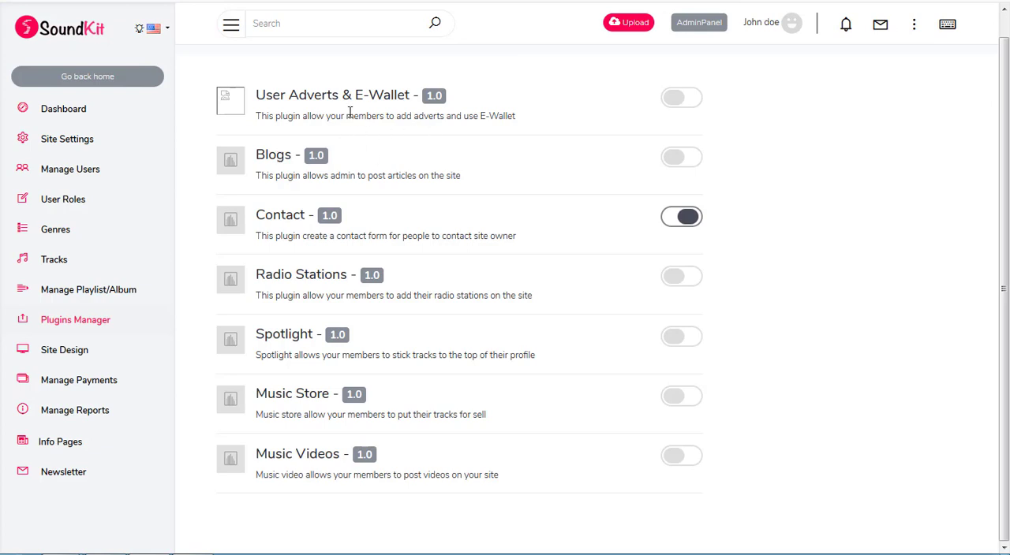
Step: Enable the User Adverts & E-Wallet plugin and reload the page to check its entries in the account menu
{"action": "left_click", "coordinate": [671, 101]}
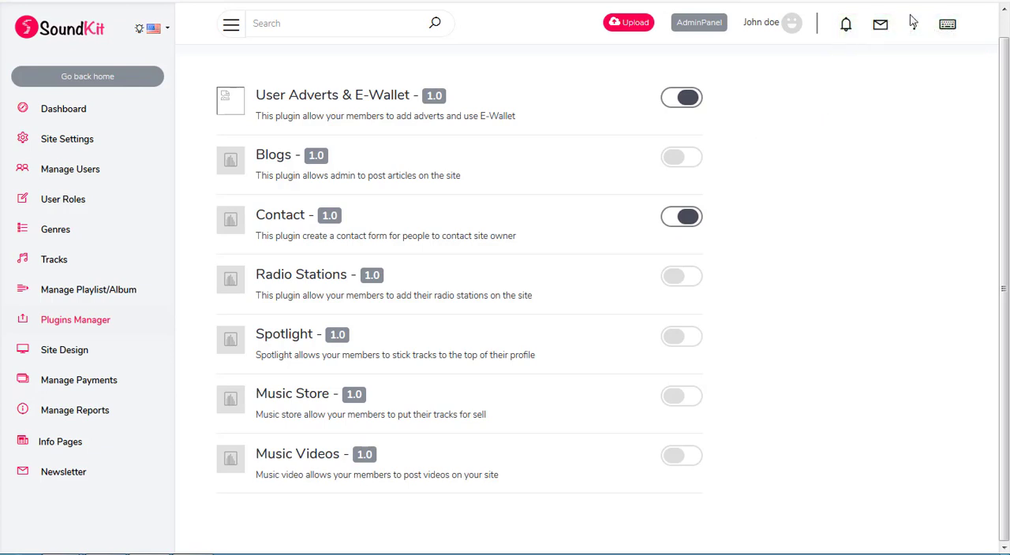
{"action": "left_click", "coordinate": [915, 26]}
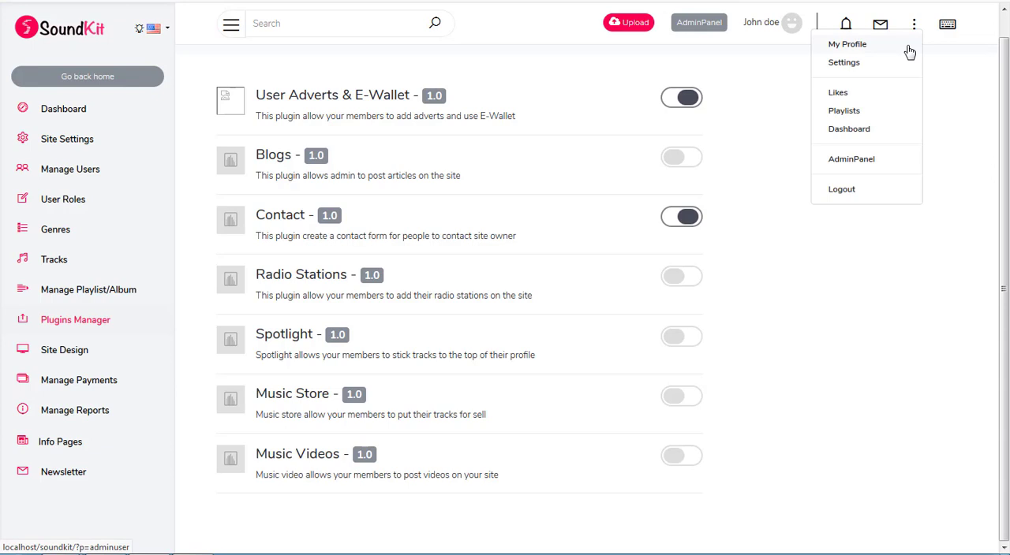
{"action": "left_click", "coordinate": [66, 1]}
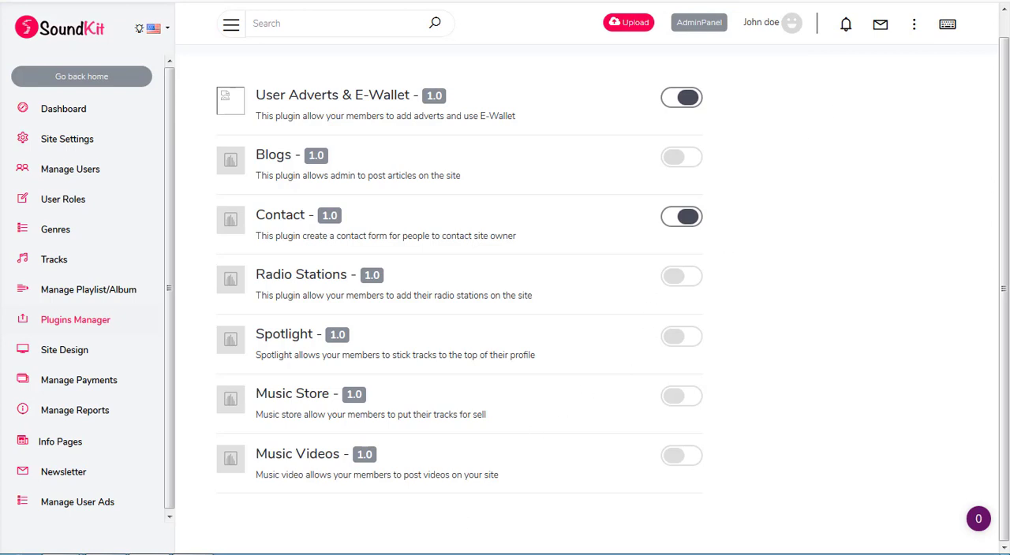
{"action": "left_click", "coordinate": [914, 24]}
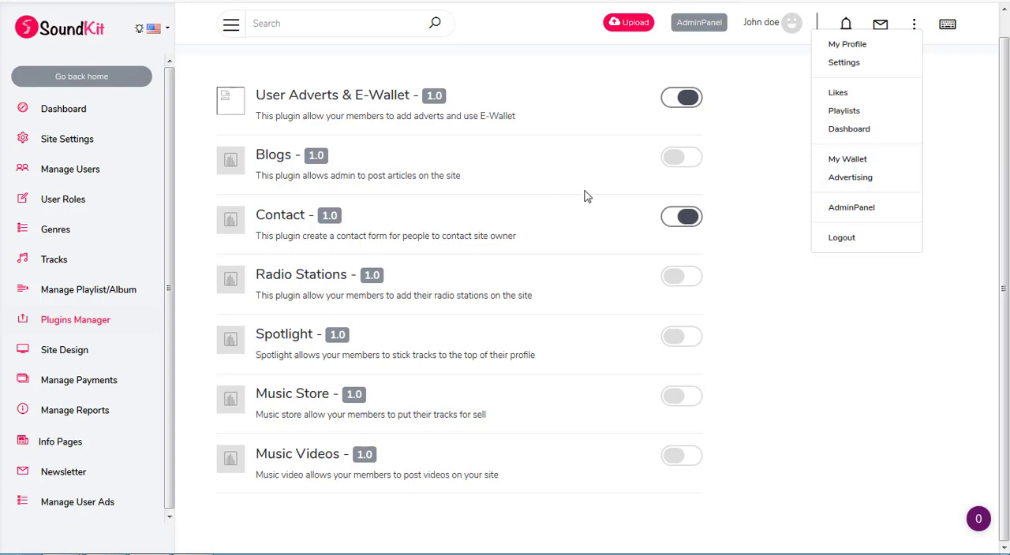
Step: Enable the Blogs and Radio Stations plugins and view the new-blog form and the Manage Radio page they add
{"action": "left_click", "coordinate": [678, 163]}
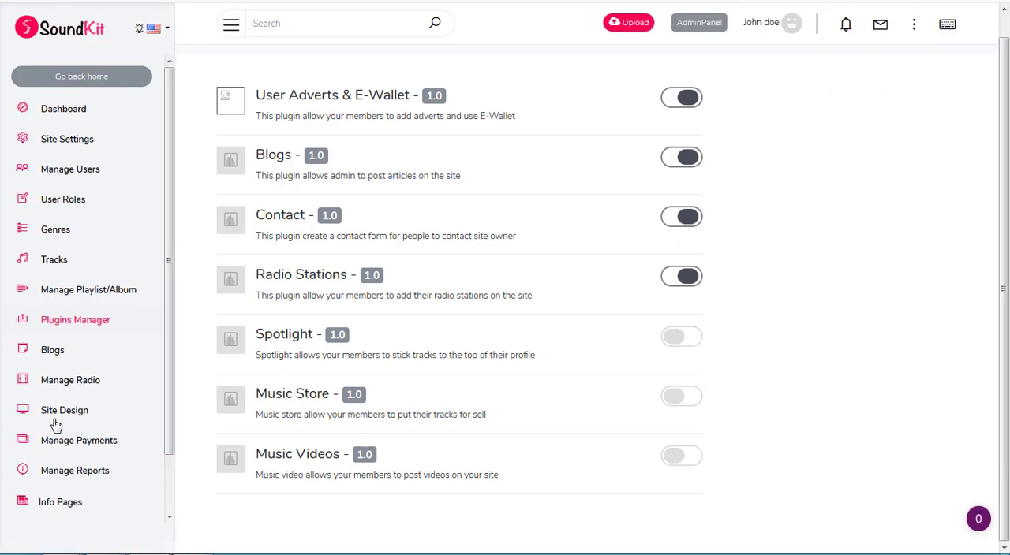
{"action": "left_click", "coordinate": [51, 354]}
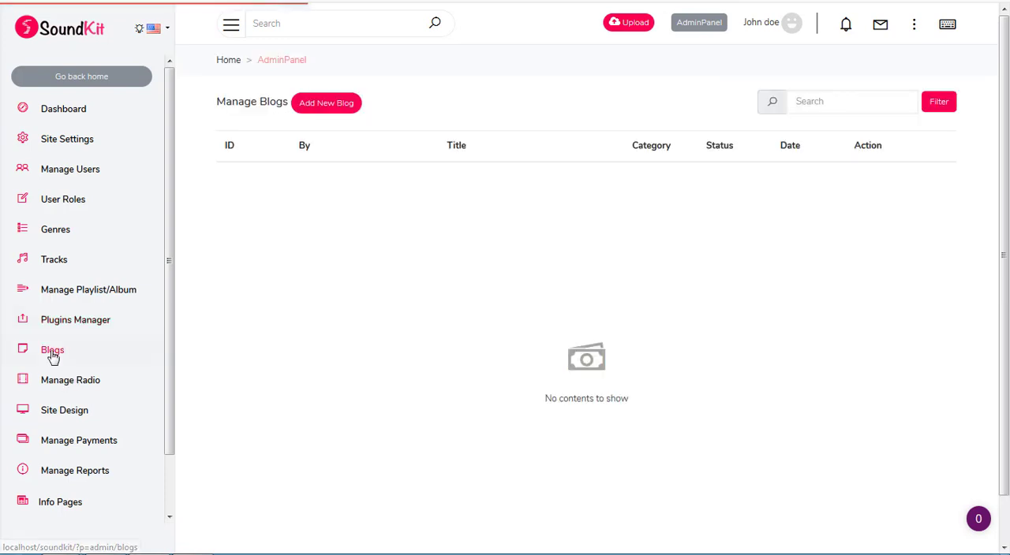
{"action": "left_click", "coordinate": [335, 105]}
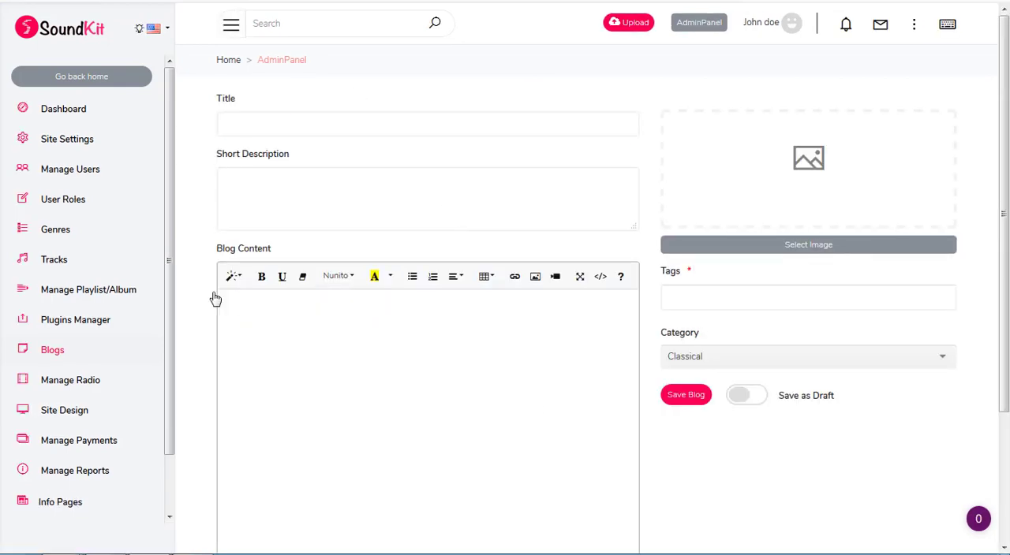
{"action": "left_click", "coordinate": [57, 386]}
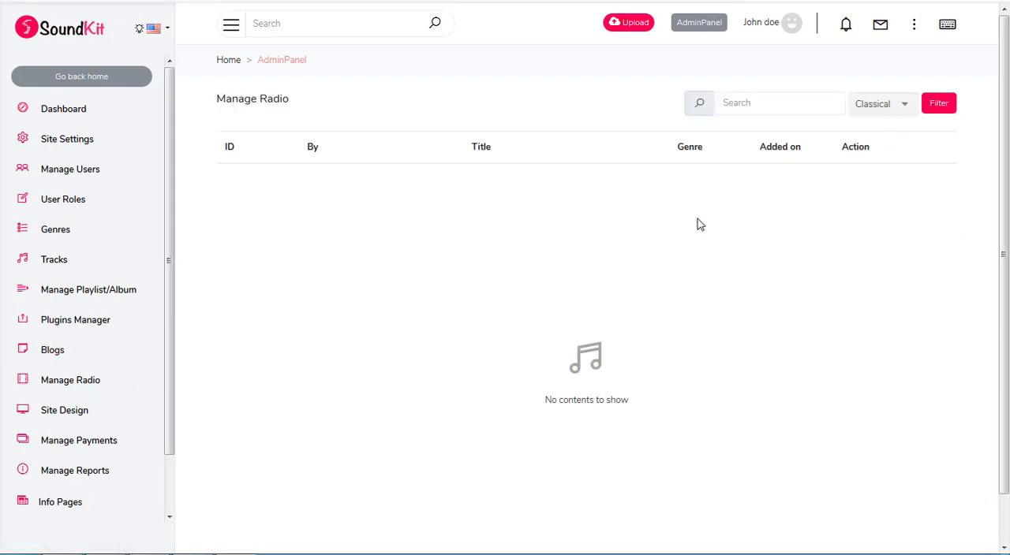
Step: Open the account's My Wallet page and submit a wallet top-up of 10
{"action": "left_click", "coordinate": [914, 33]}
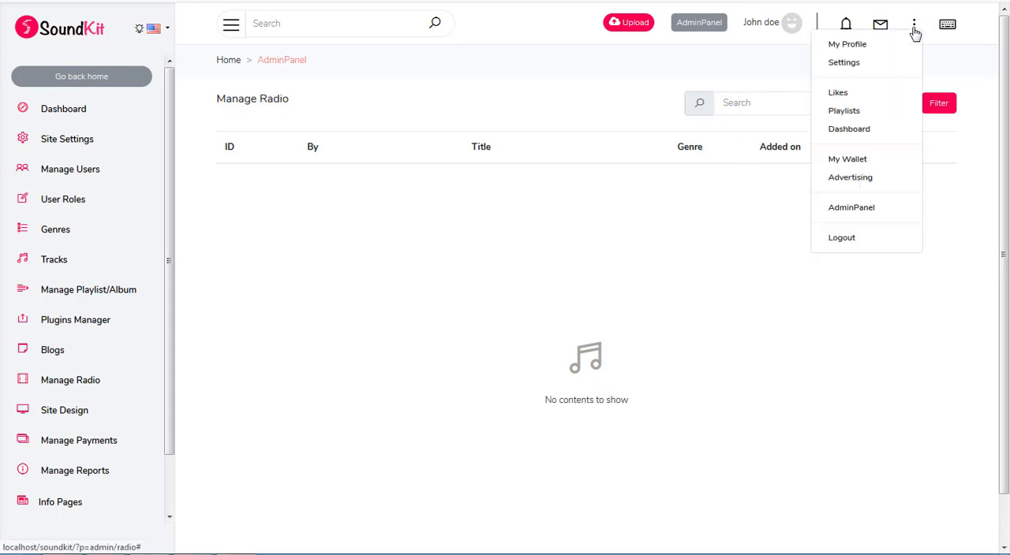
{"action": "left_click", "coordinate": [847, 160]}
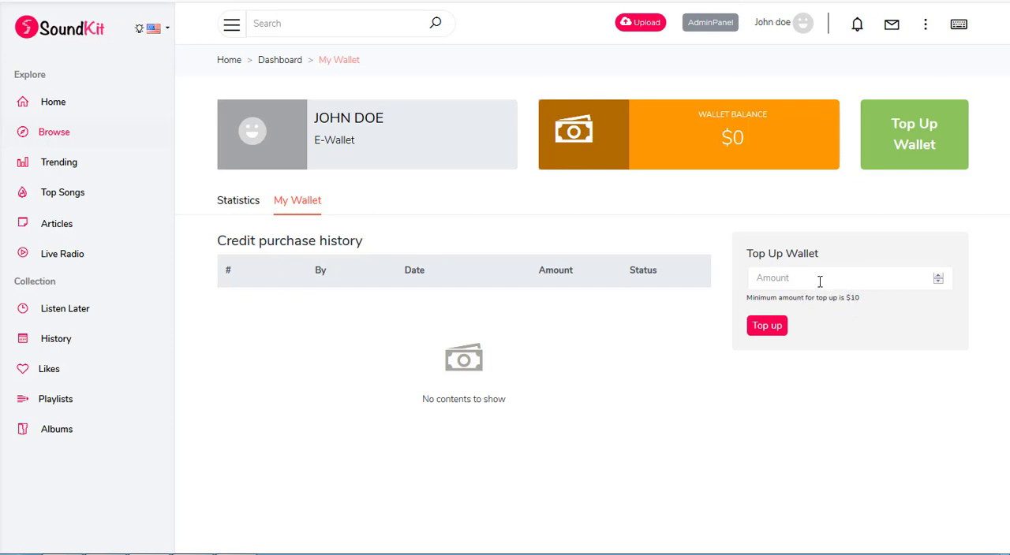
{"action": "left_click", "coordinate": [784, 278]}
{"action": "type", "text": "10"}
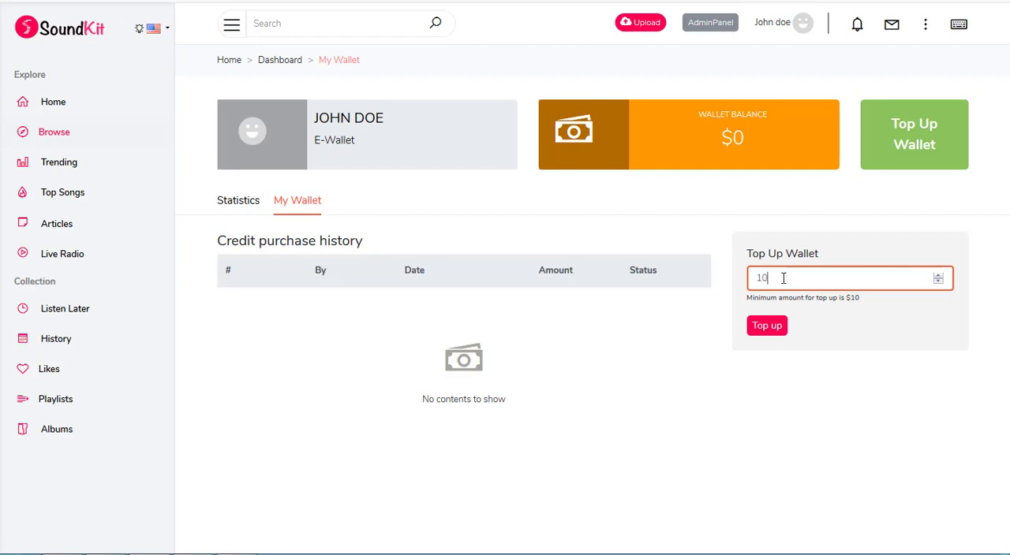
{"action": "left_click", "coordinate": [770, 327]}
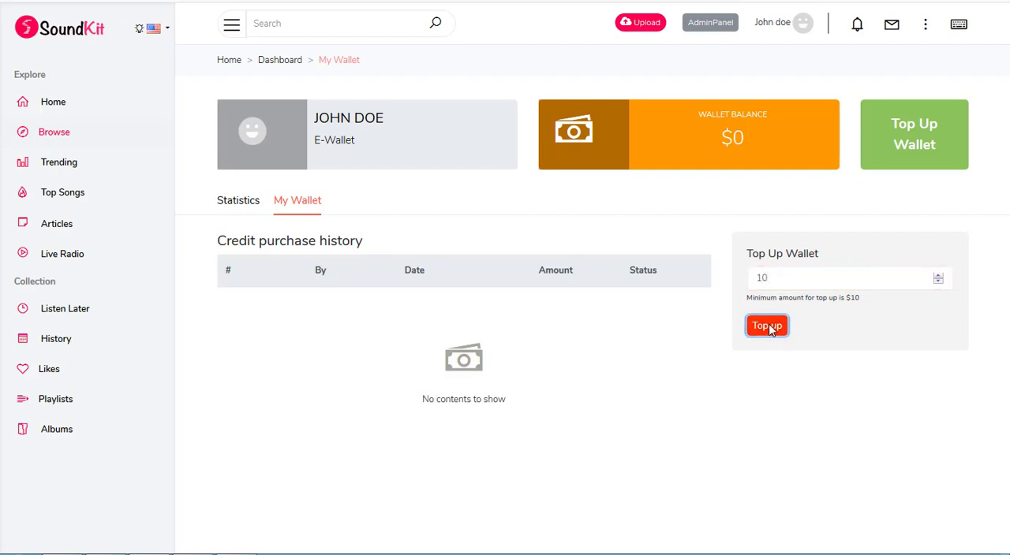